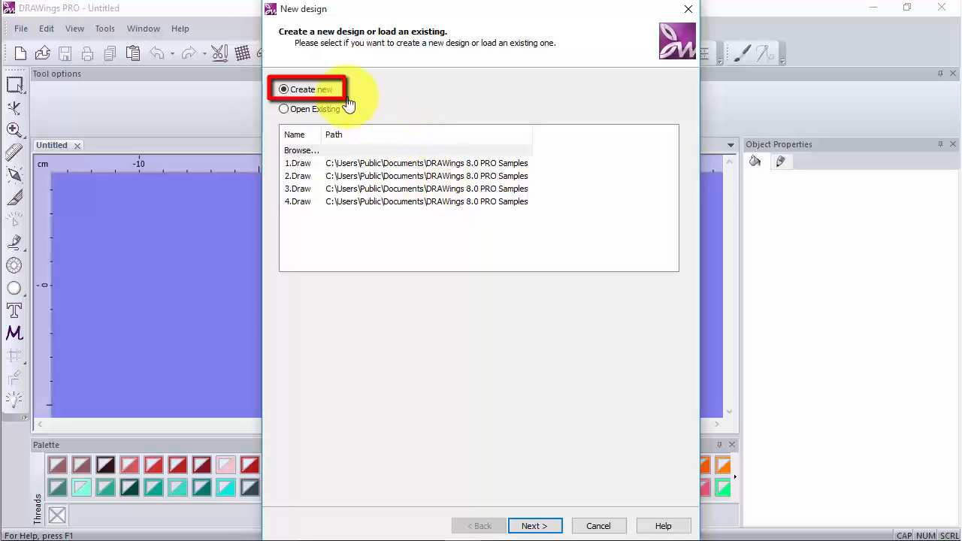
Start a new design that uses only the Embroidery technique, turning off Cut, Stencil, Paint and Crystals.
left_click(326, 90)
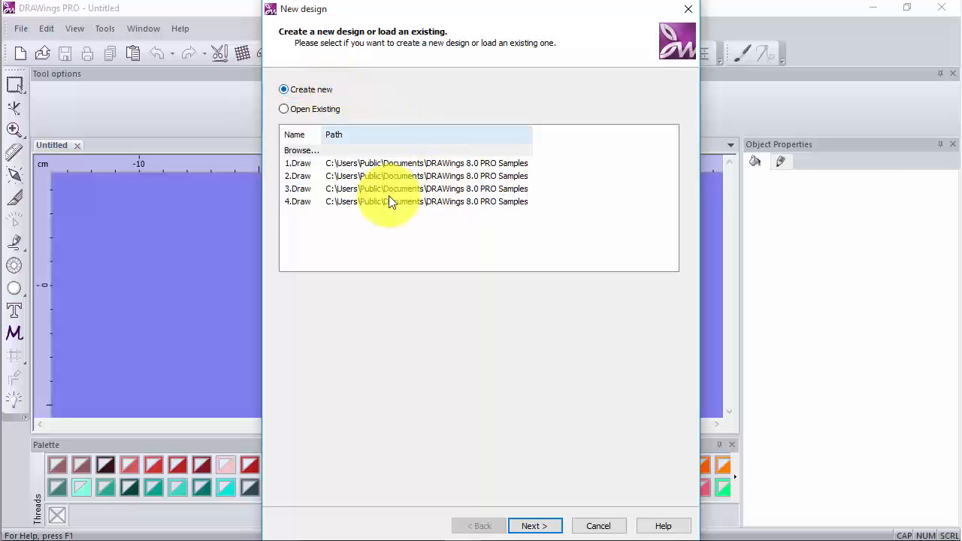
left_click(532, 526)
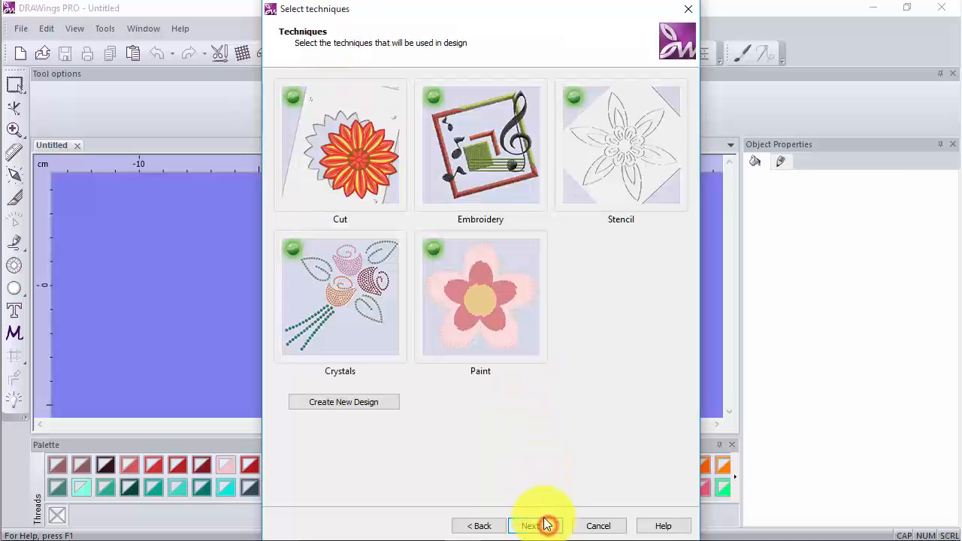
left_click(330, 140)
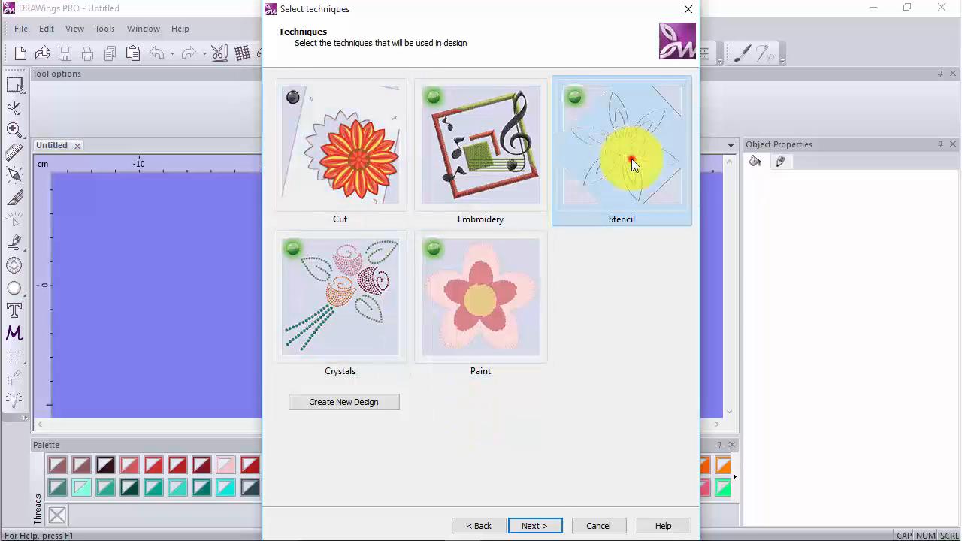
left_click(626, 158)
left_click(481, 309)
left_click(356, 303)
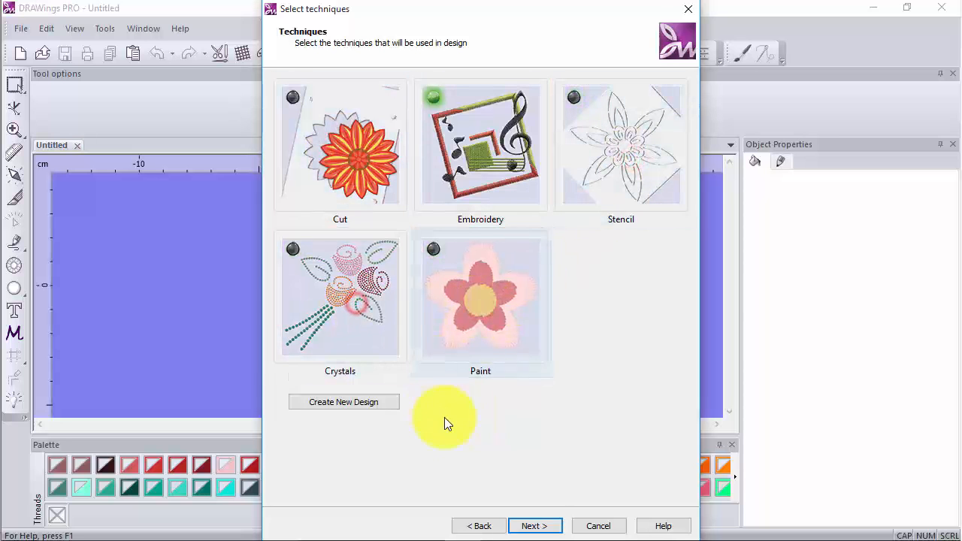
left_click(535, 525)
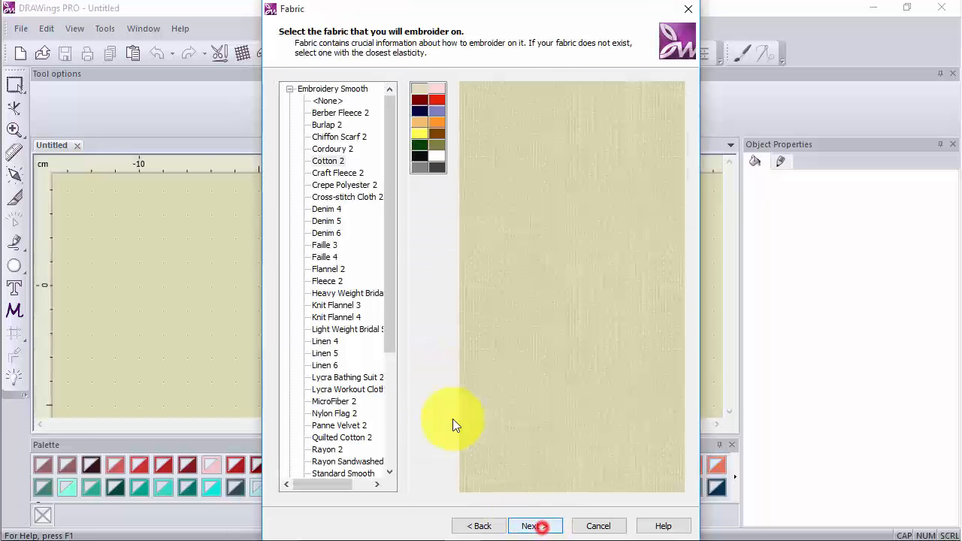
Choose the Cotton fabric from the Embroidery Normal group for the design and continue to the artwork source.
left_click(419, 85)
left_click(316, 160)
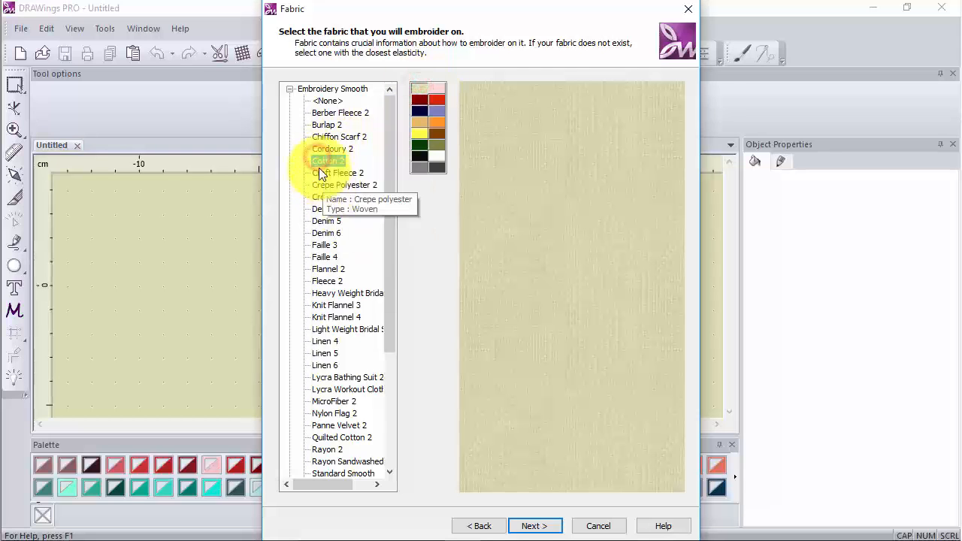
left_click(289, 88)
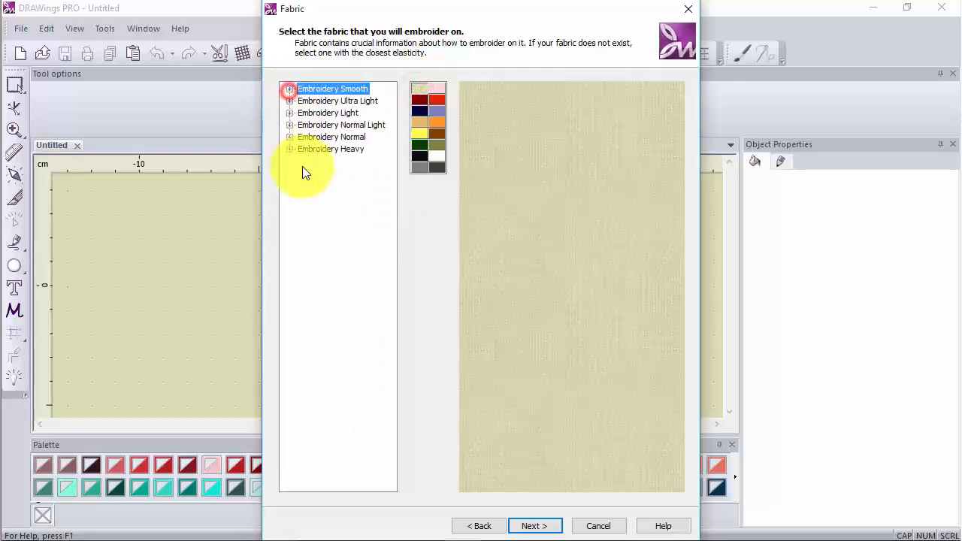
double_click(330, 137)
left_click(324, 197)
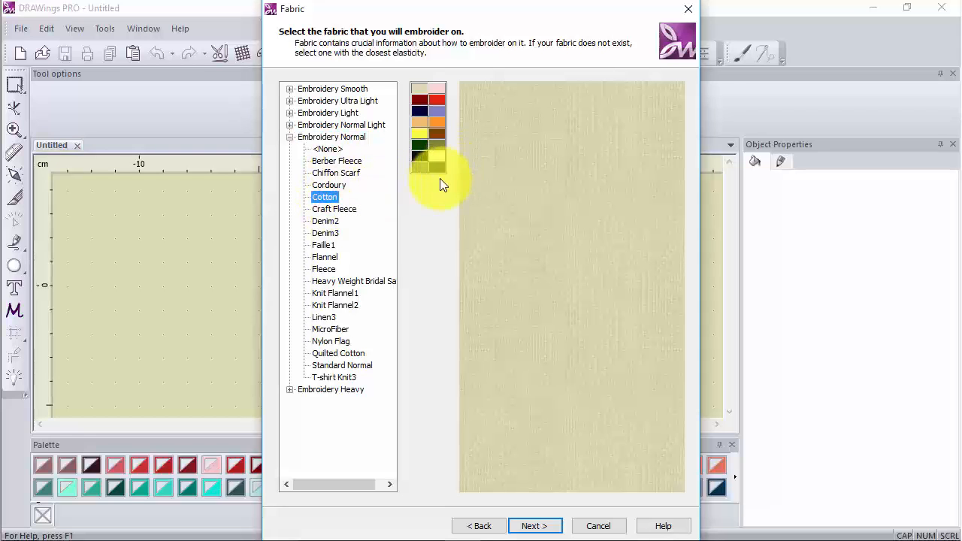
left_click(553, 526)
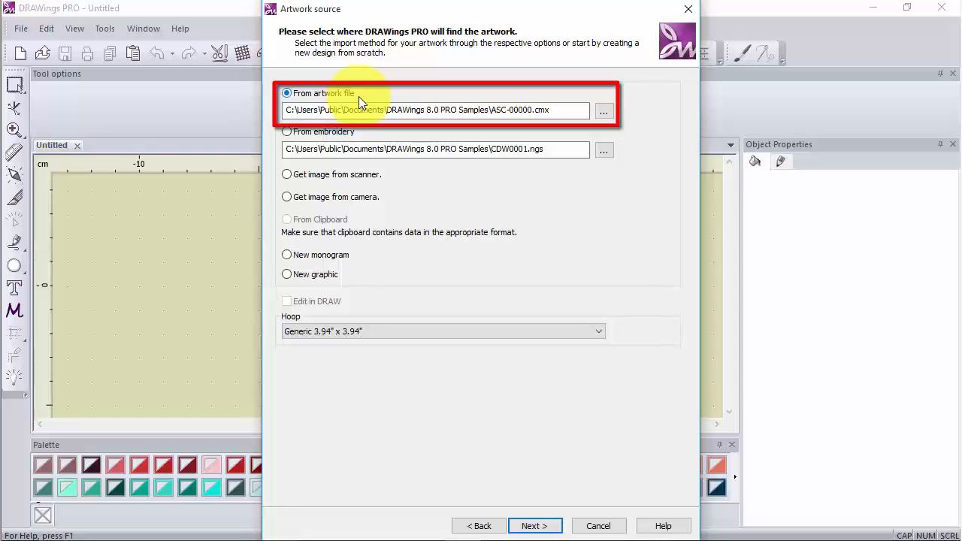
Browse for an artwork file, preview several designs in the DRAWings 8.0 PRO Samples folder, and select ASC-00205.cmx.
left_click(605, 112)
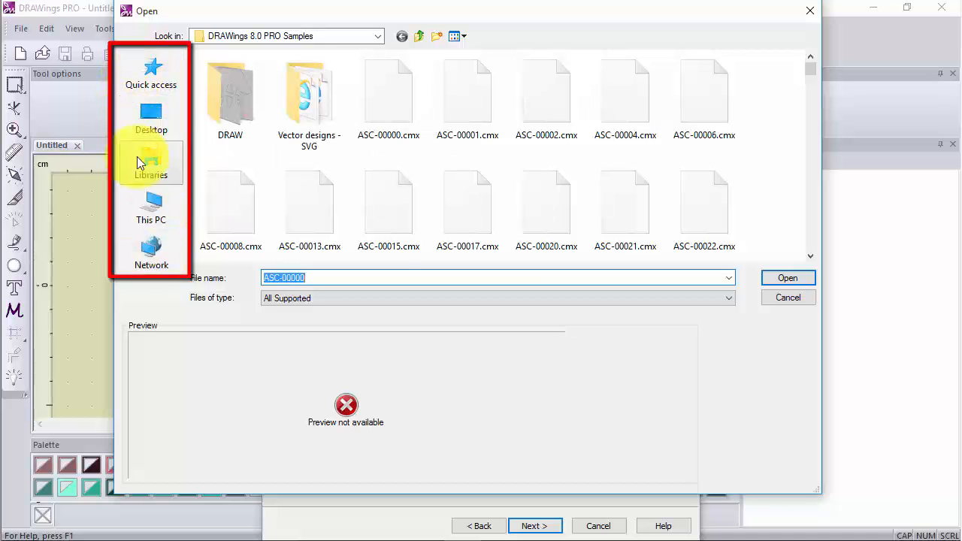
left_click(549, 112)
left_click(531, 207)
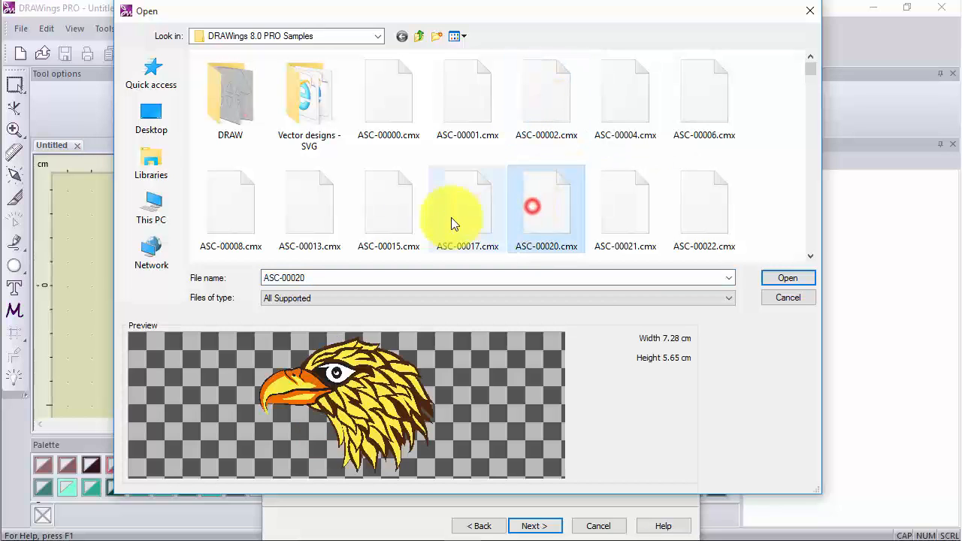
left_click(451, 217)
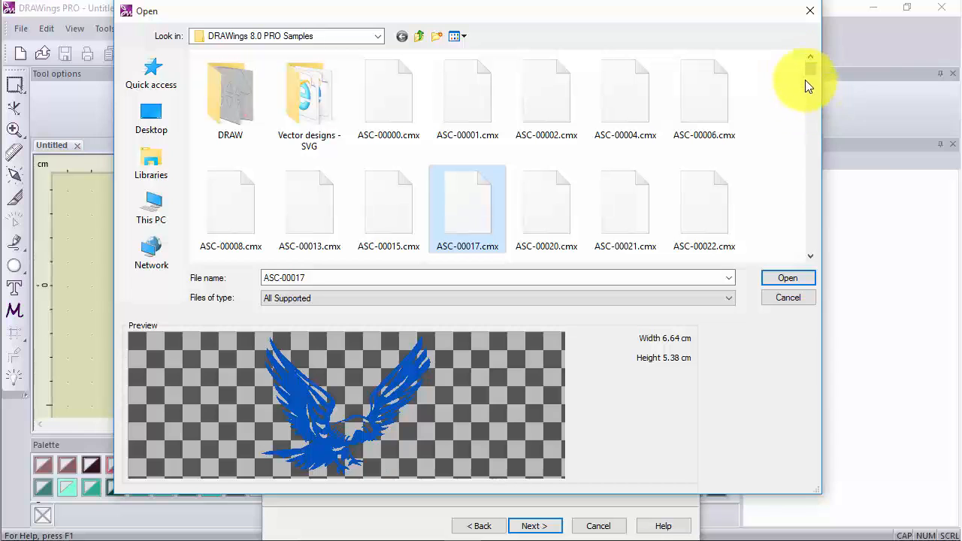
left_click_drag(809, 70, 807, 170)
left_click(410, 145)
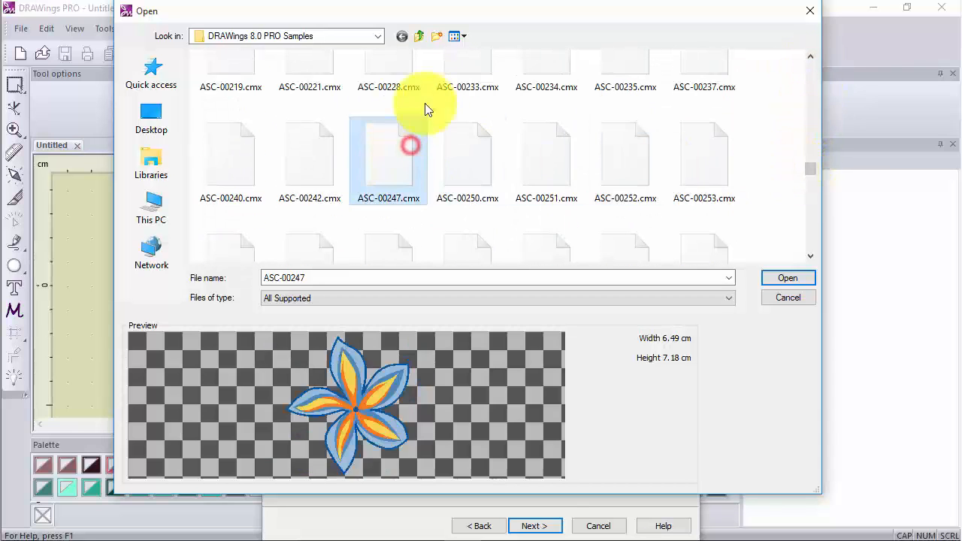
left_click(383, 83)
scroll(404, 162, "up", 2)
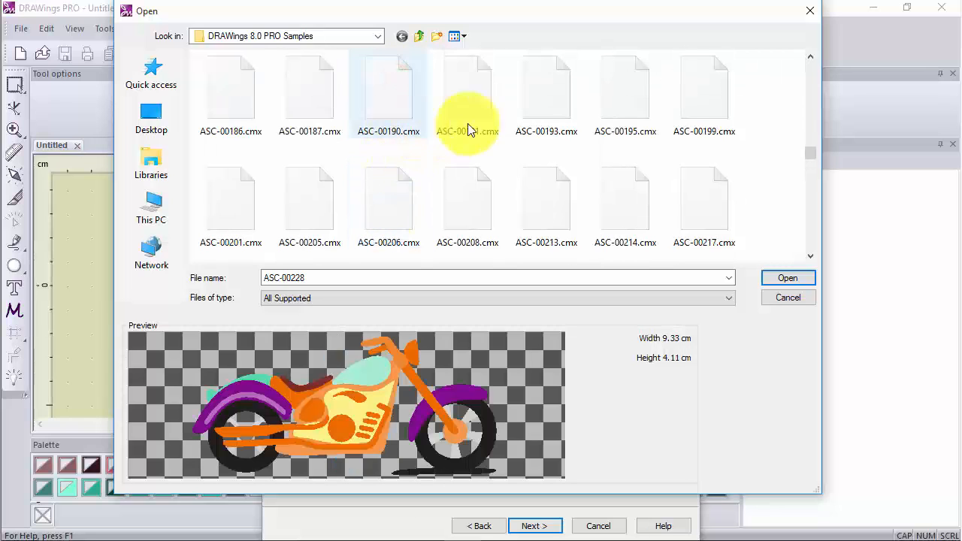
left_click(322, 207)
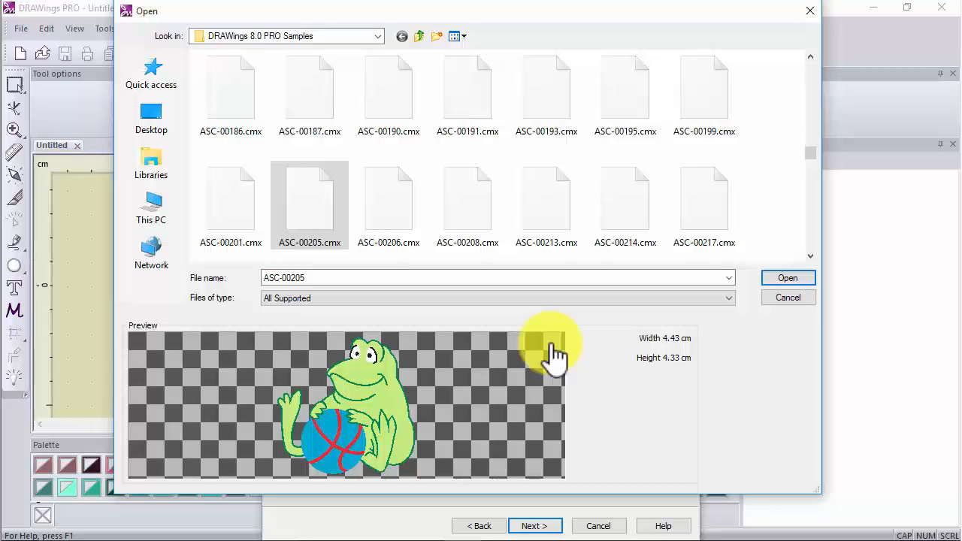
Filter the artwork files by Adobe Illustrator (*.AI) and by Corel graphics (*.CMX), and return the filter to All Supported.
left_click(494, 299)
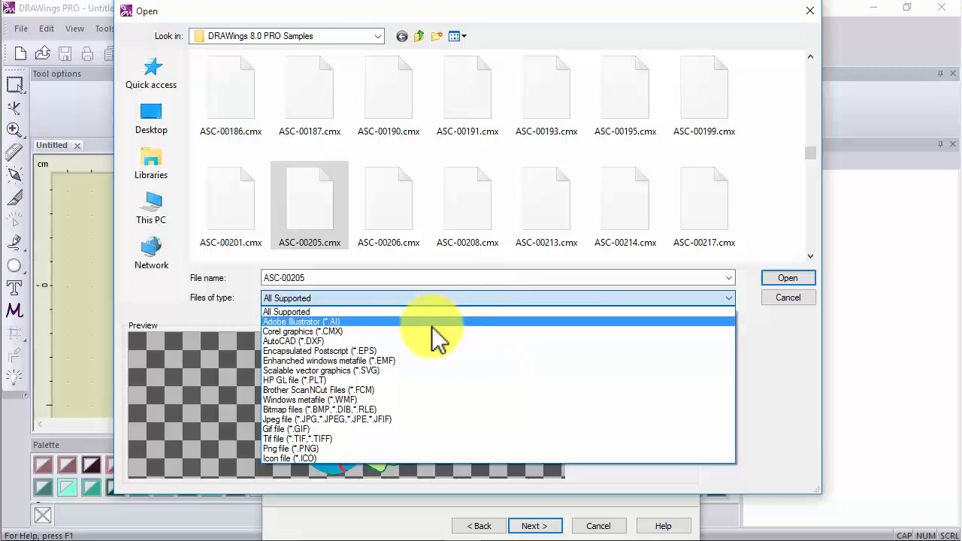
left_click(306, 321)
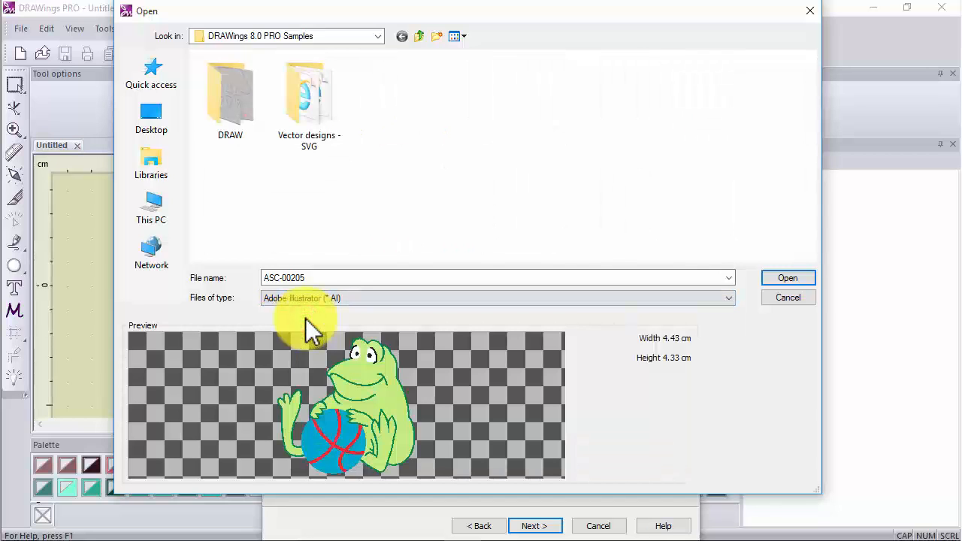
left_click(313, 298)
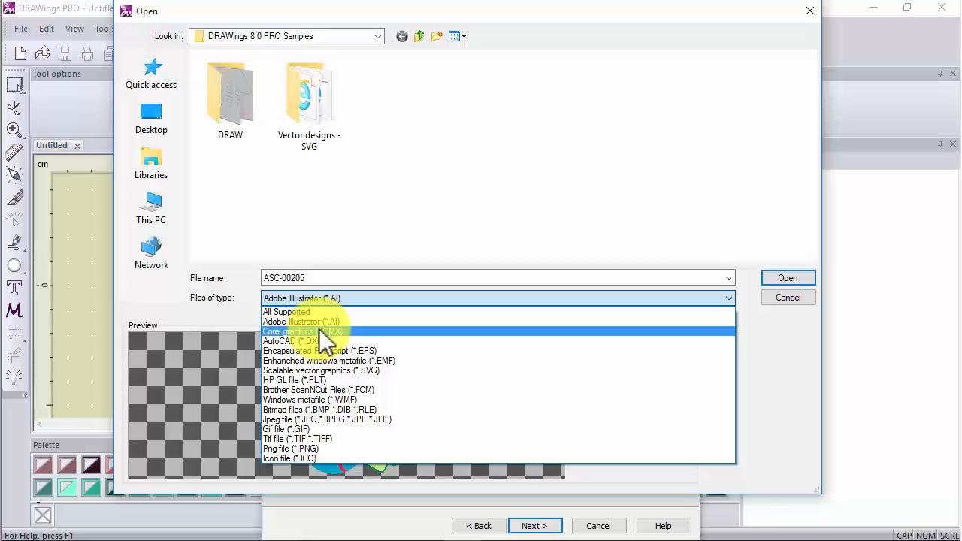
left_click(320, 331)
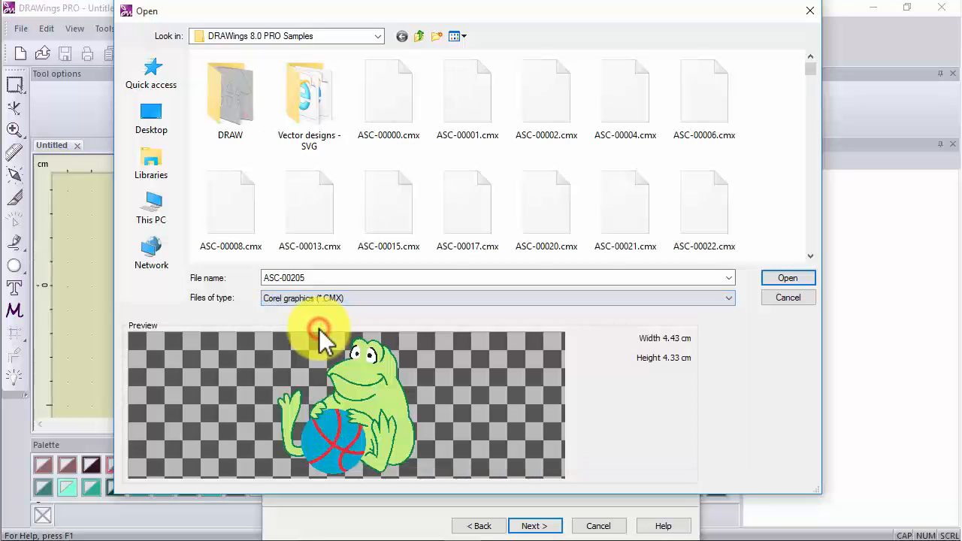
left_click(346, 298)
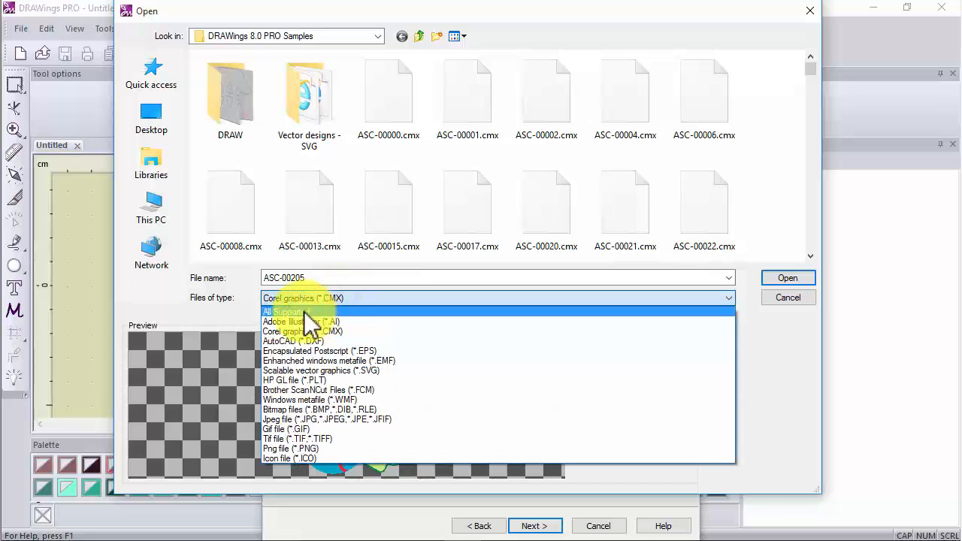
left_click(305, 312)
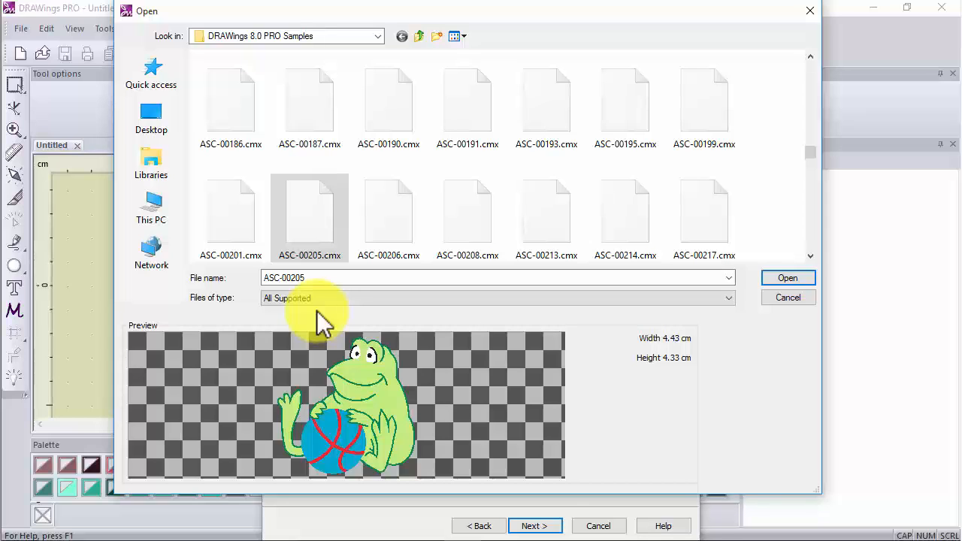
Filter the files by Corel graphics (*.CMX), load ASC-00205.cmx as the artwork, and continue to color reduction.
left_click(381, 298)
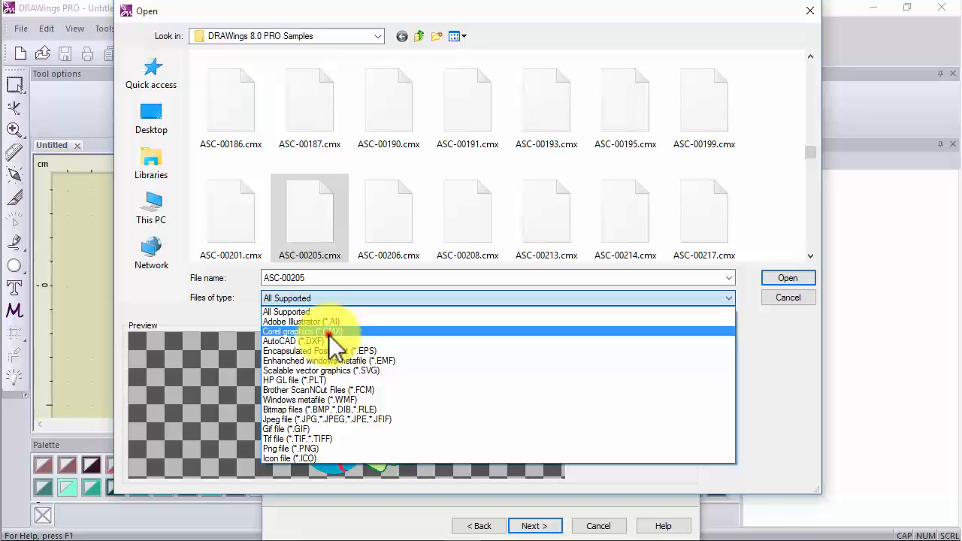
left_click(329, 332)
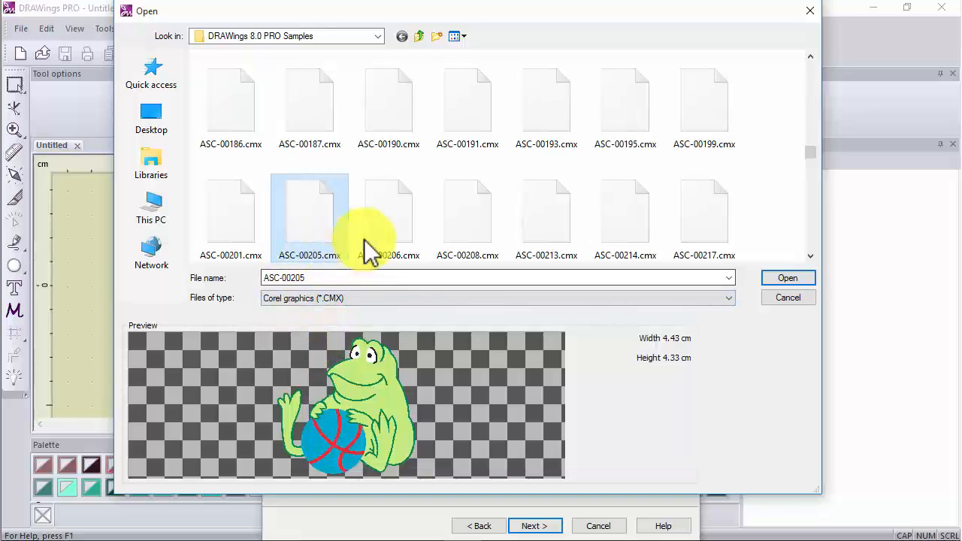
left_click(395, 233)
left_click(321, 233)
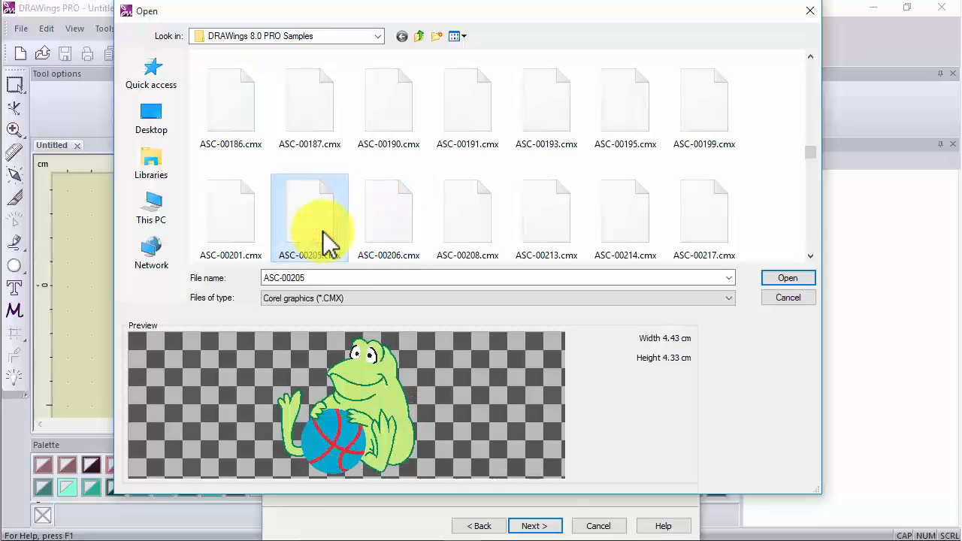
left_click(787, 279)
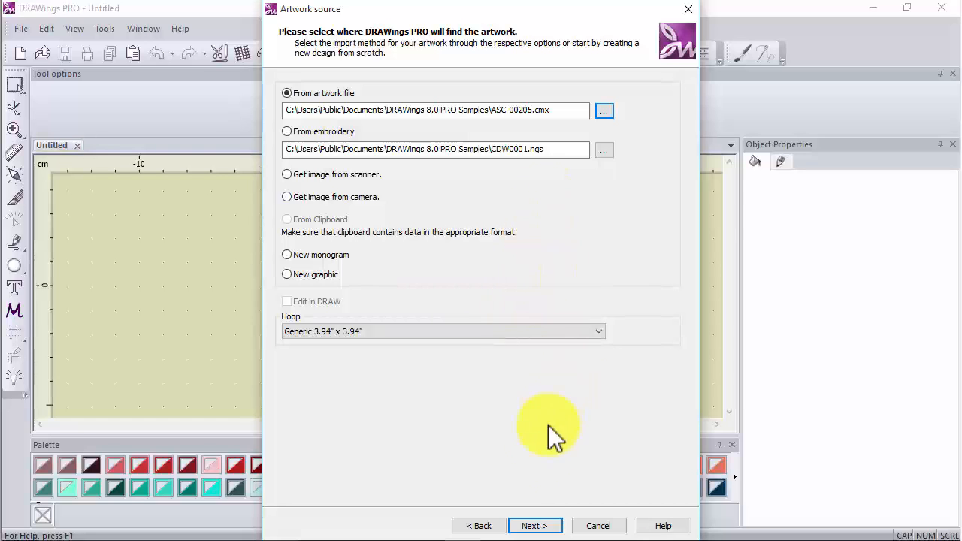
left_click(535, 525)
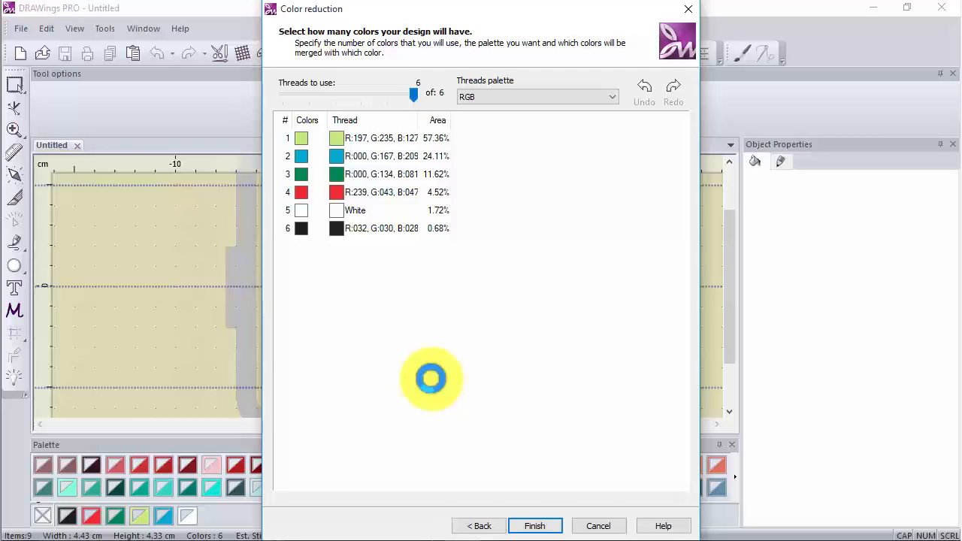
Try reducing the threads to 5, set them back to 6, and finish creating the design.
left_click(538, 90)
left_click(538, 93)
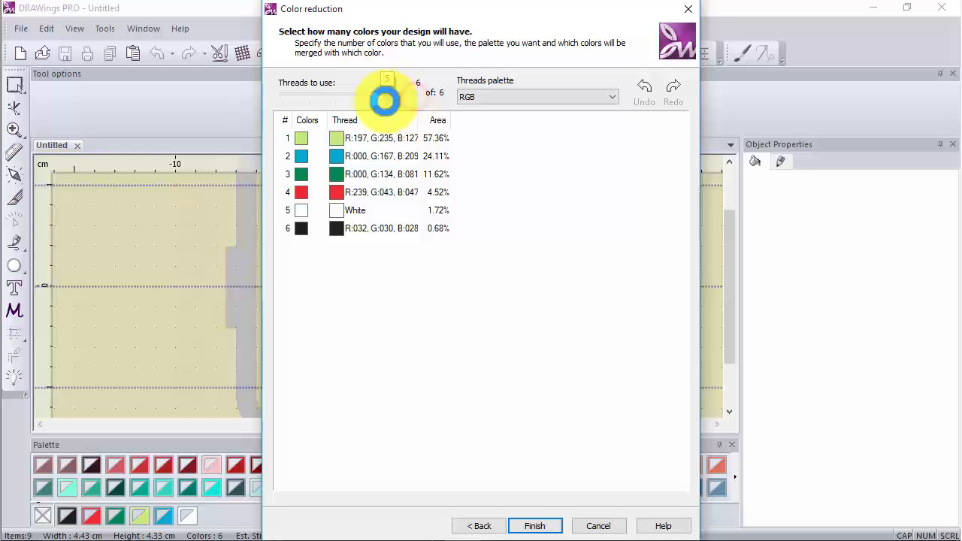
left_click(385, 99)
left_click_drag(386, 96, 436, 100)
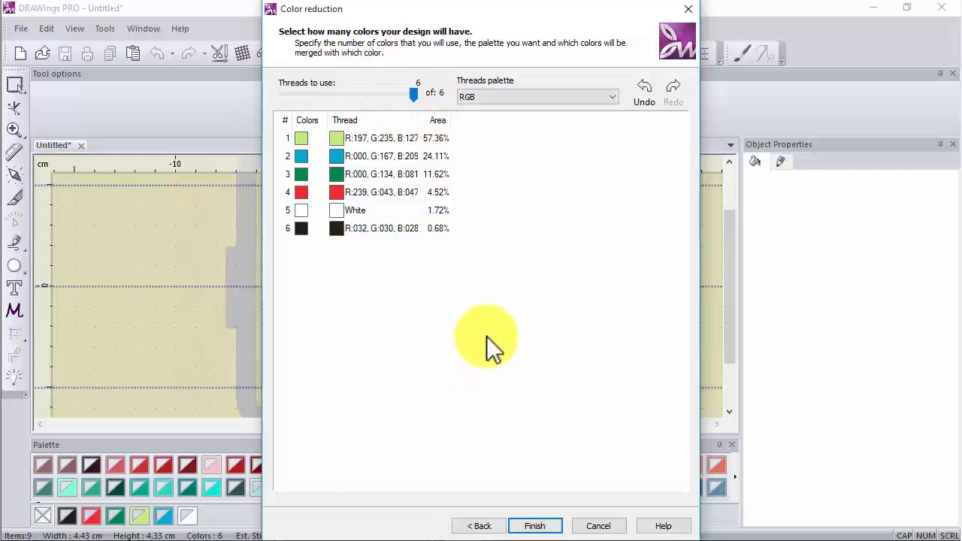
left_click(547, 526)
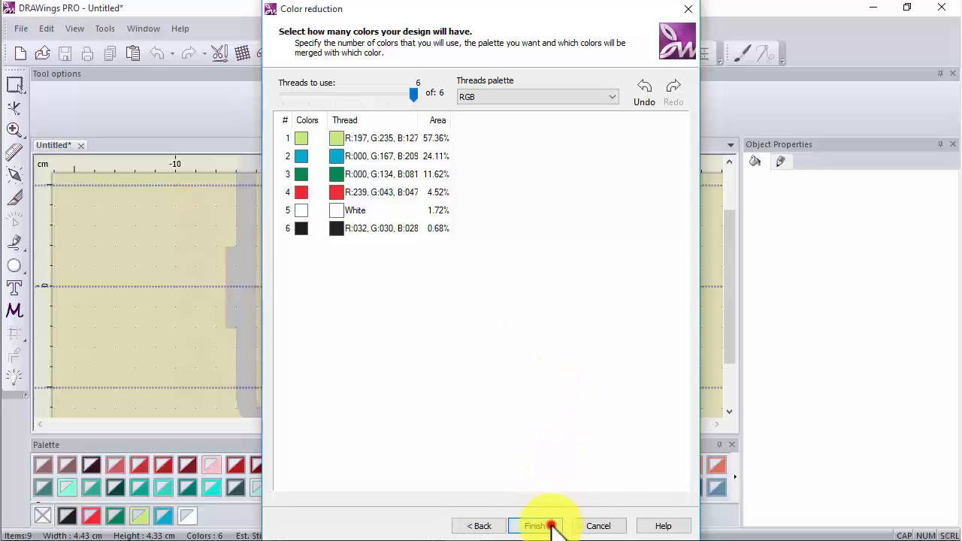
Examine the frog's embroidery stitches up close, and select the ball's red lines and blue fill to inspect their properties.
scroll(353, 290, "up", 3)
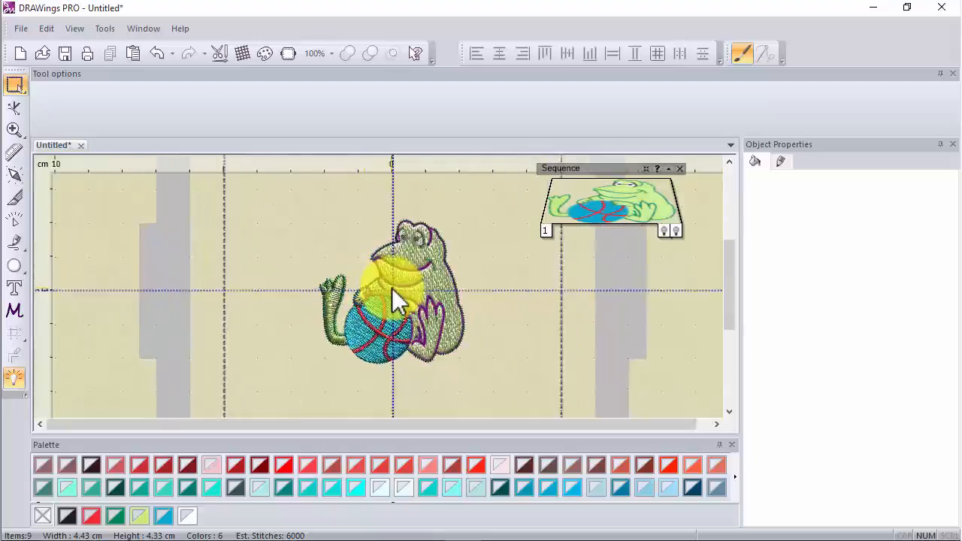
scroll(396, 301, "up", 5)
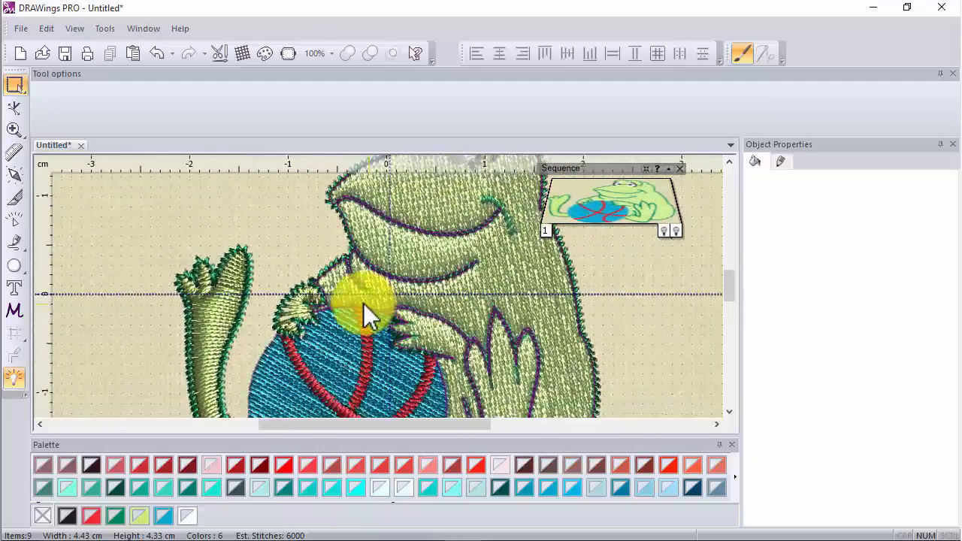
scroll(363, 304, "down", 4)
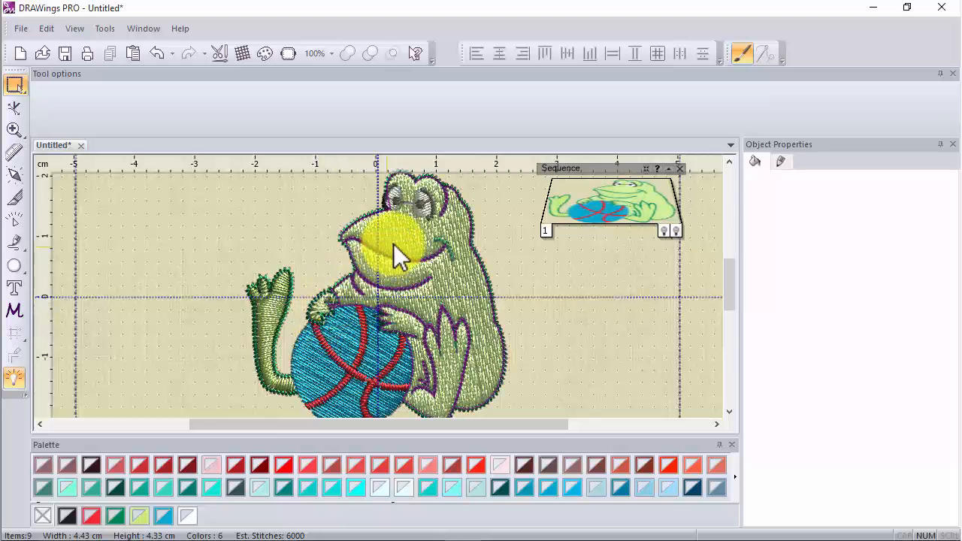
left_click(351, 374)
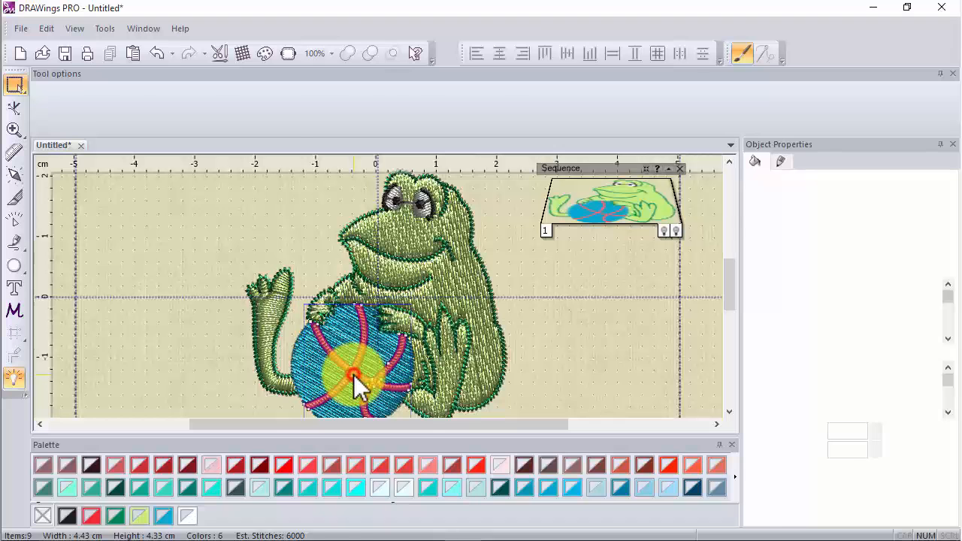
left_click(337, 332)
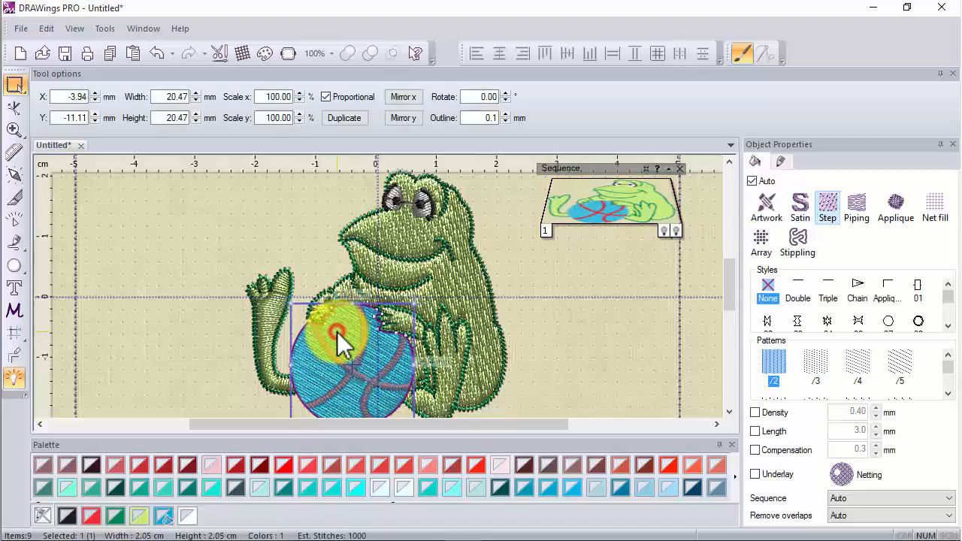
left_click(189, 339)
left_click(316, 364)
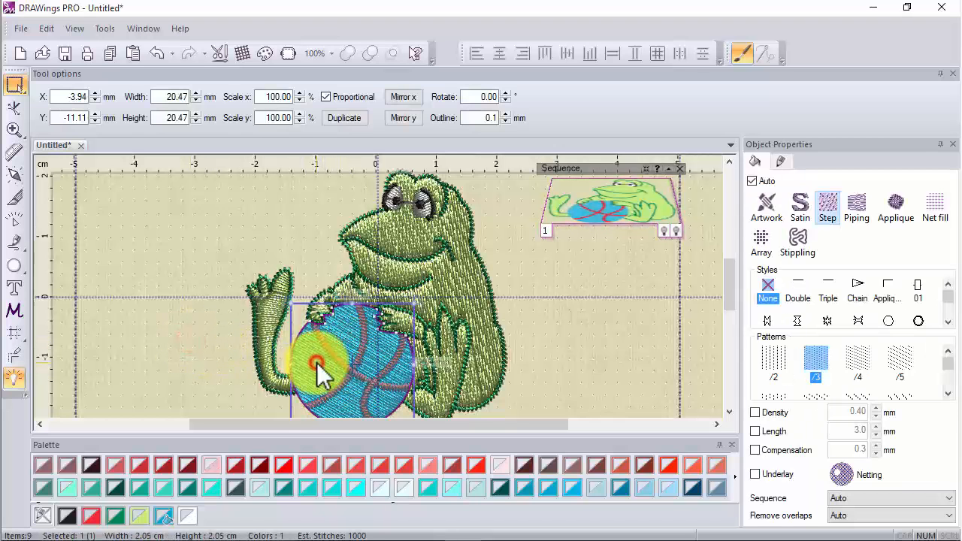
Change the ball's blue fill and the frog's green body to Piping stitches, and check the frog's fill properties.
left_click(856, 209)
left_click(462, 307)
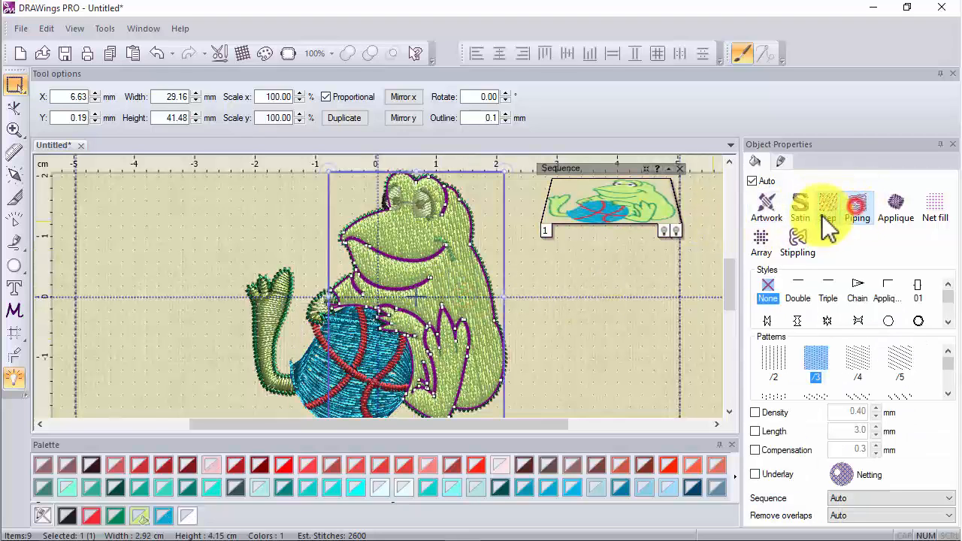
left_click(857, 209)
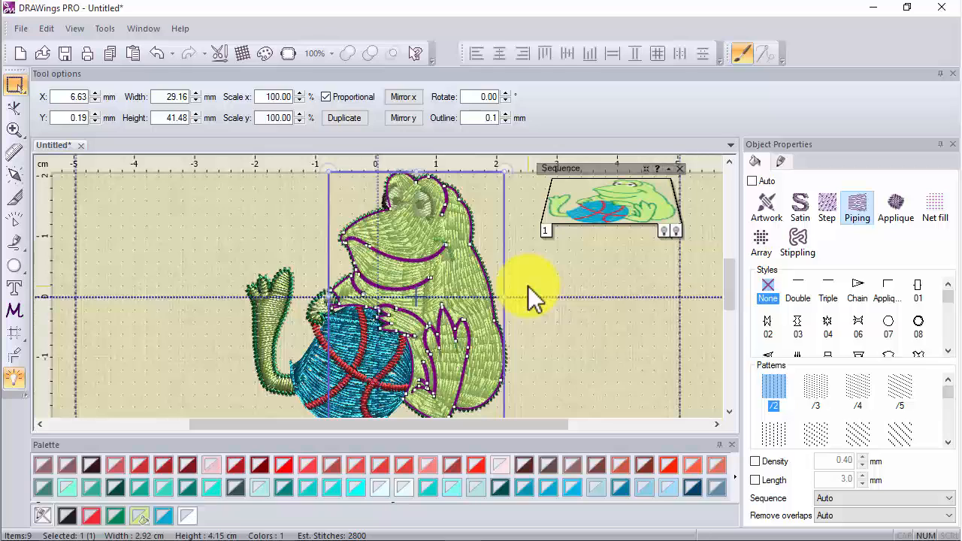
left_click(541, 263)
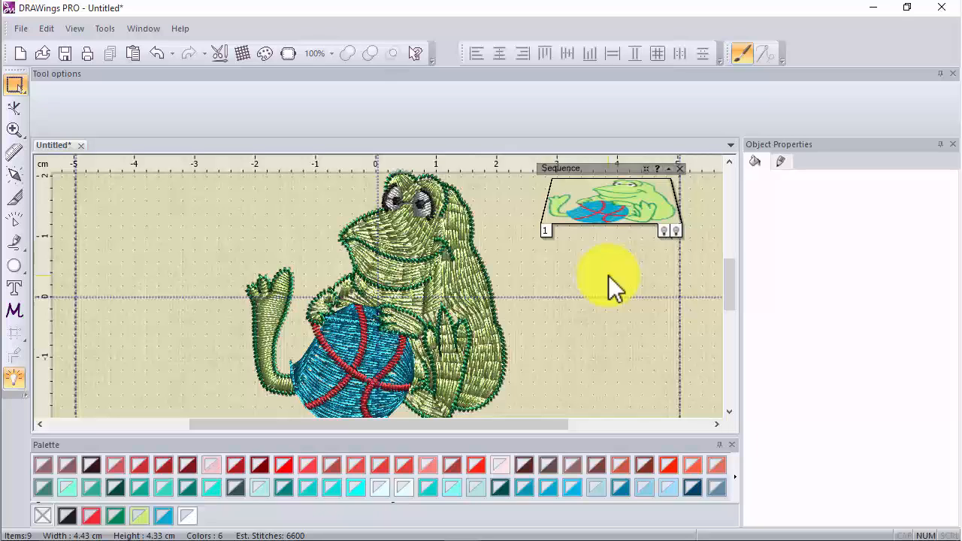
left_click(480, 290)
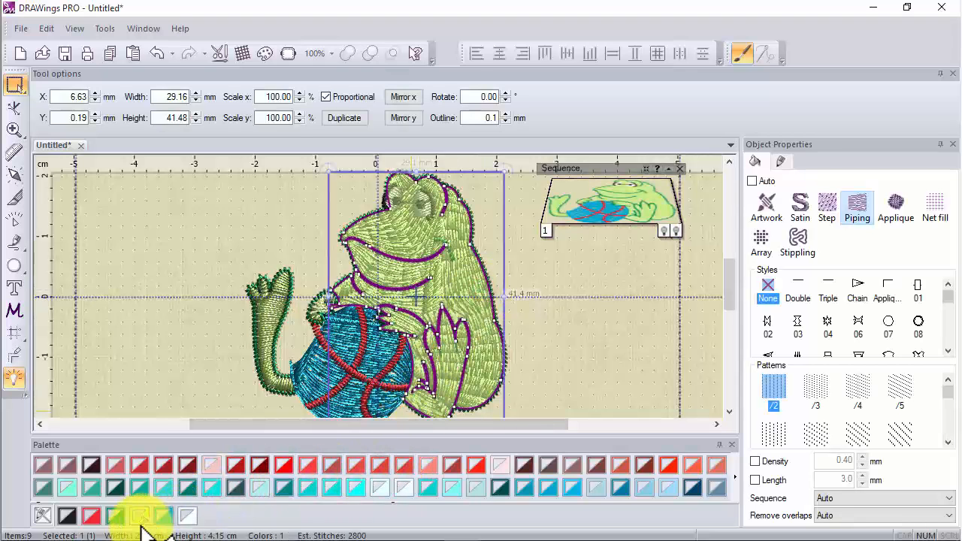
left_click(210, 260)
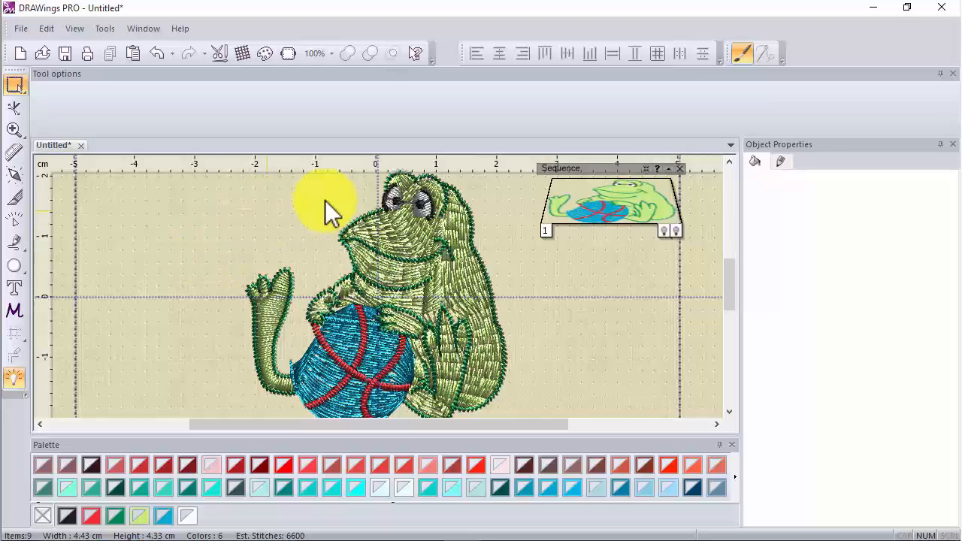
Return the ball's blue fill to Step stitches.
left_click(376, 348)
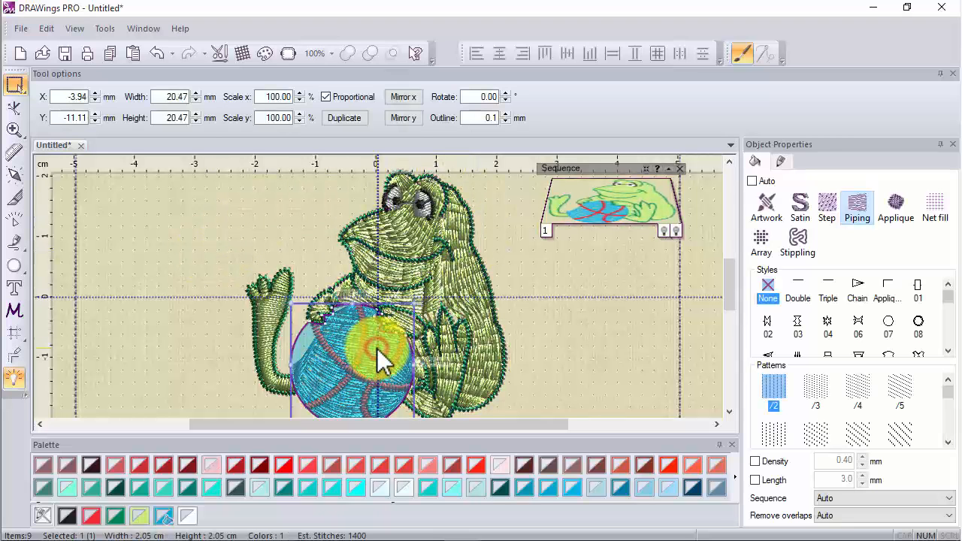
left_click(167, 308)
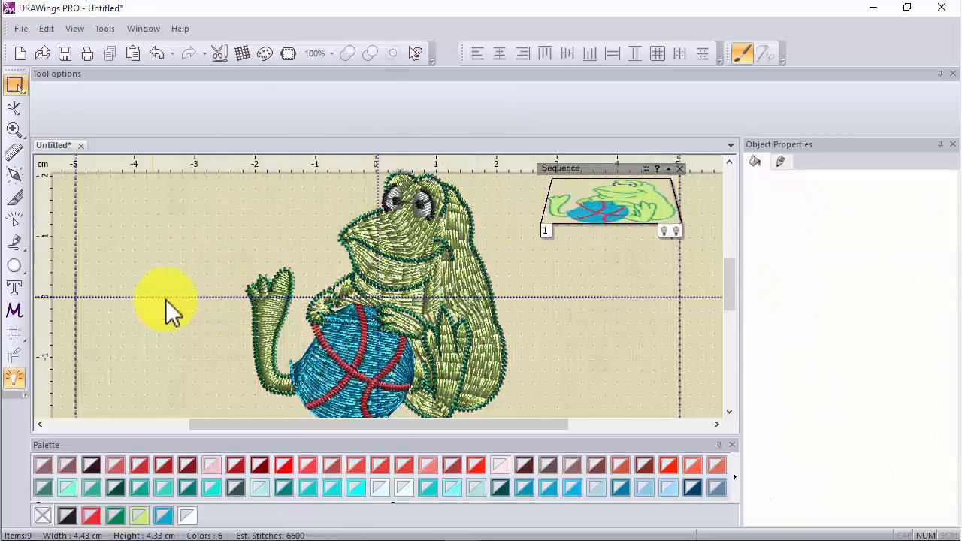
left_click(342, 375)
left_click(819, 209)
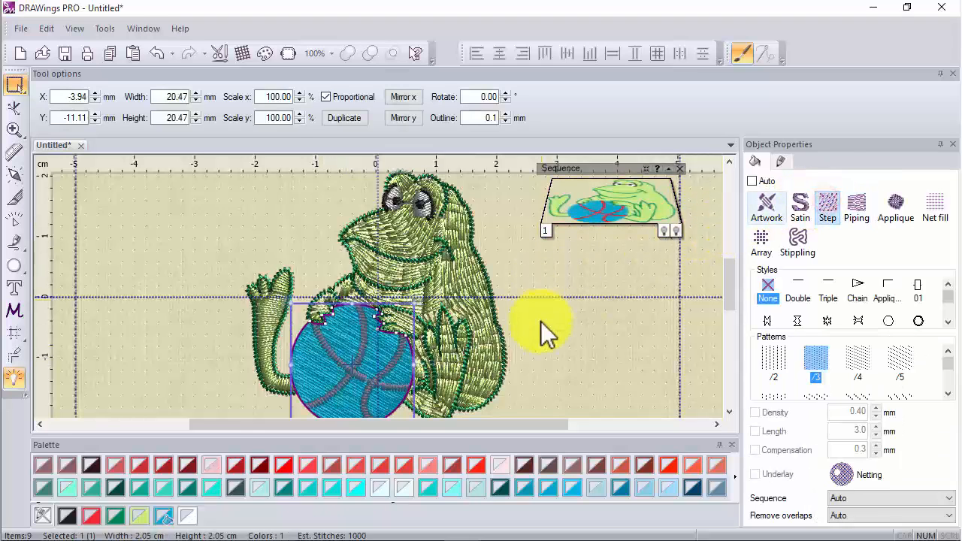
left_click(585, 349)
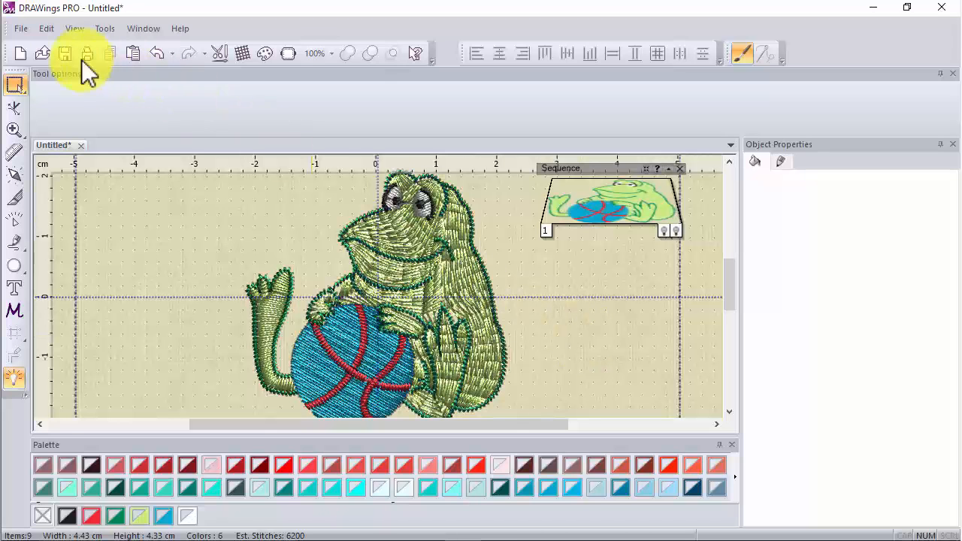
Start another new embroidery design and load ASC-00017.cmx as its artwork file.
left_click(15, 54)
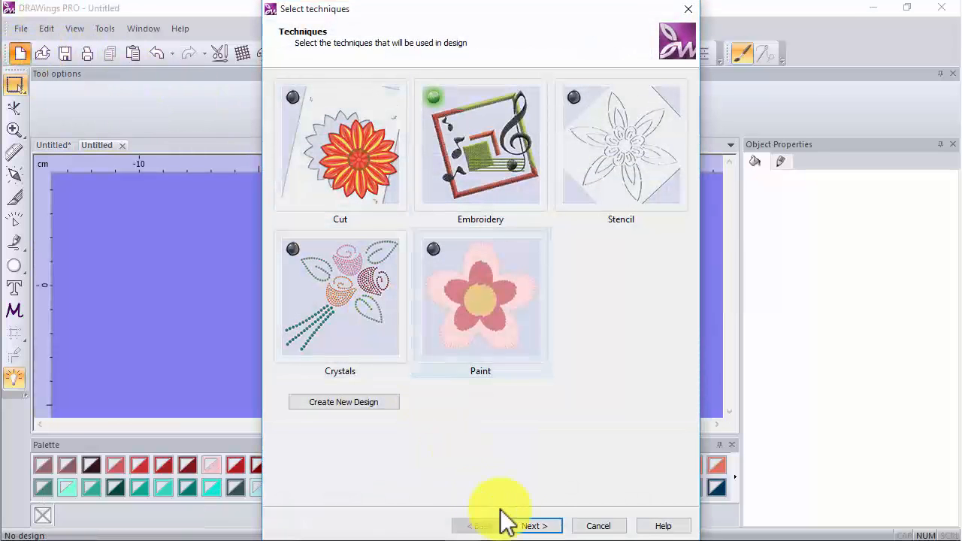
left_click(547, 528)
left_click(546, 528)
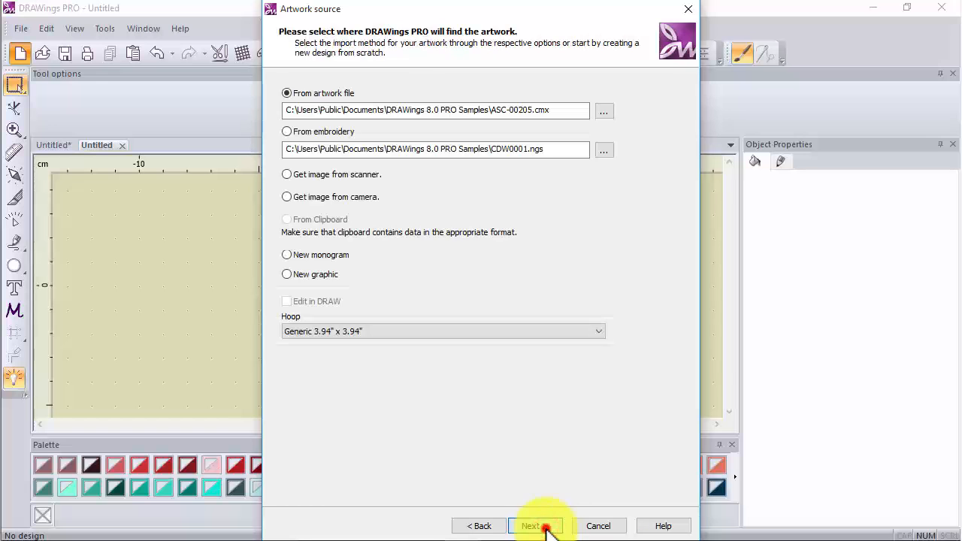
left_click(547, 524)
left_click(492, 526)
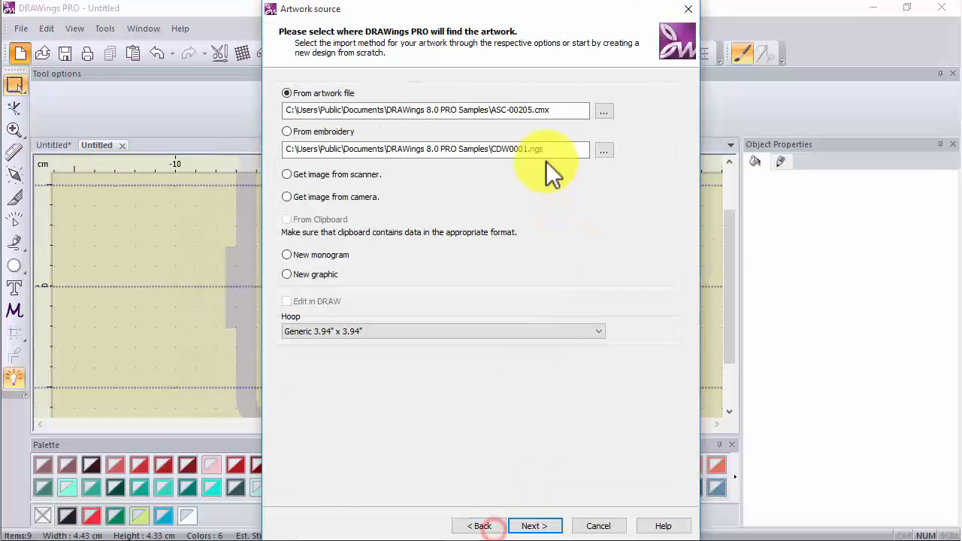
left_click(604, 110)
left_click(482, 203)
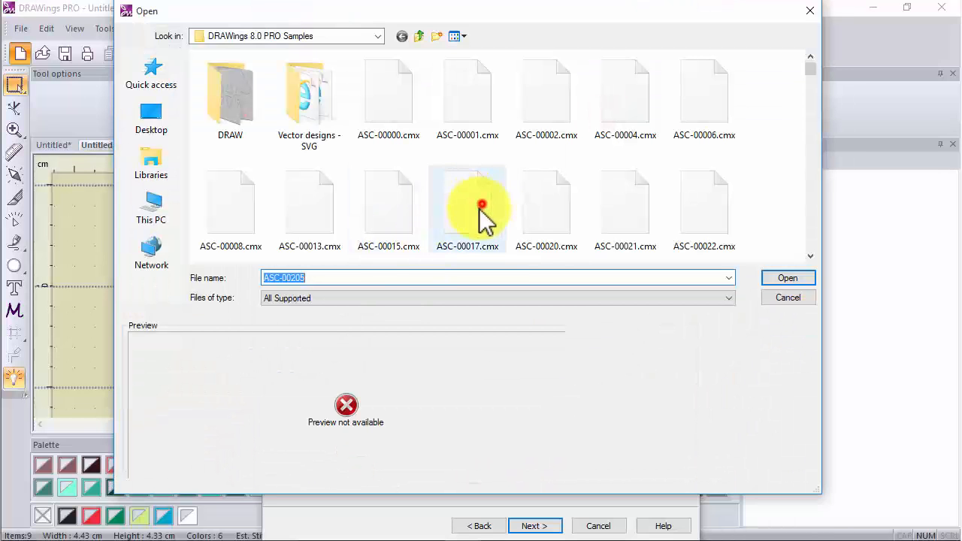
left_click(786, 279)
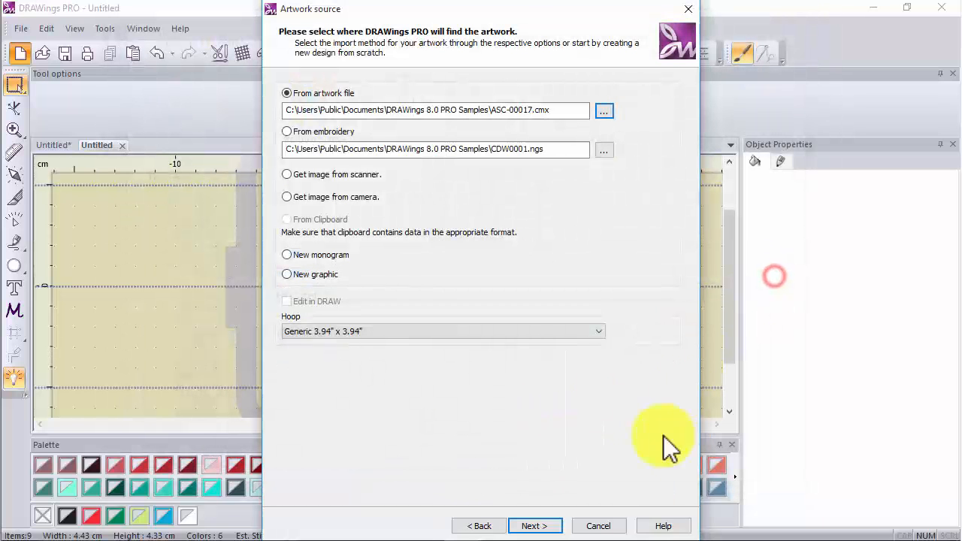
Complete the remaining setup for the ASC-00017.cmx artwork and create the embroidery design.
left_click(549, 530)
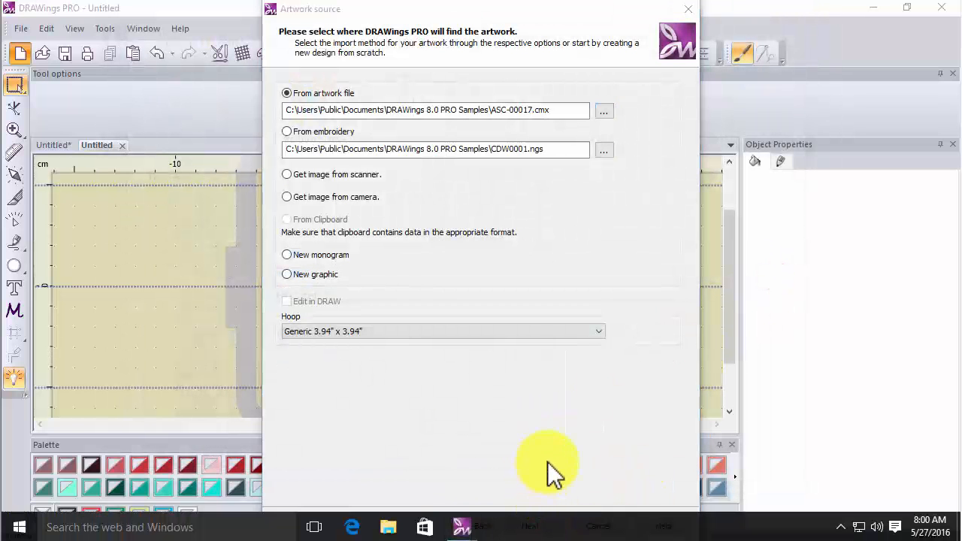
left_click(541, 444)
left_click(536, 522)
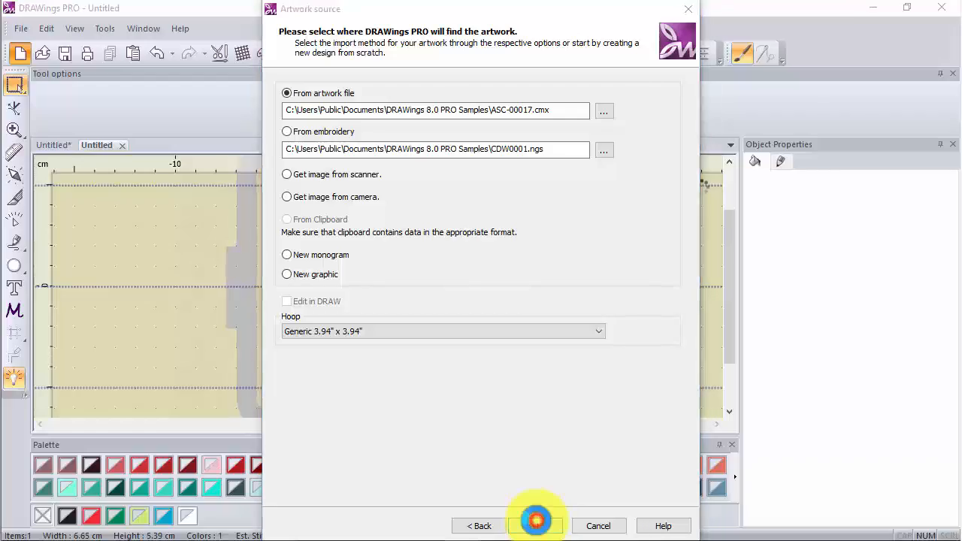
left_click(537, 525)
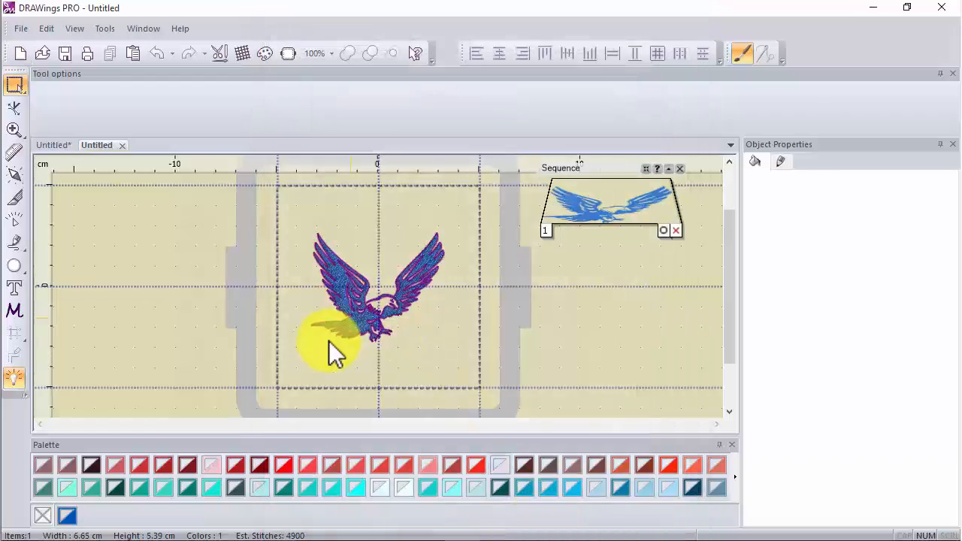
Examine the eagle's embroidery stitches around its tail and body up close.
scroll(367, 286, "up", 3)
scroll(258, 337, "up", 1)
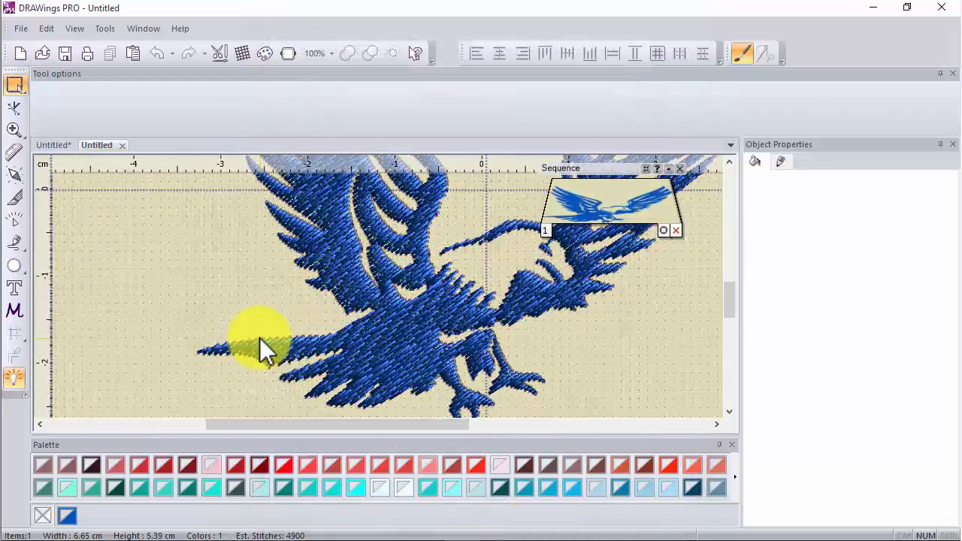
scroll(242, 358, "down", 6)
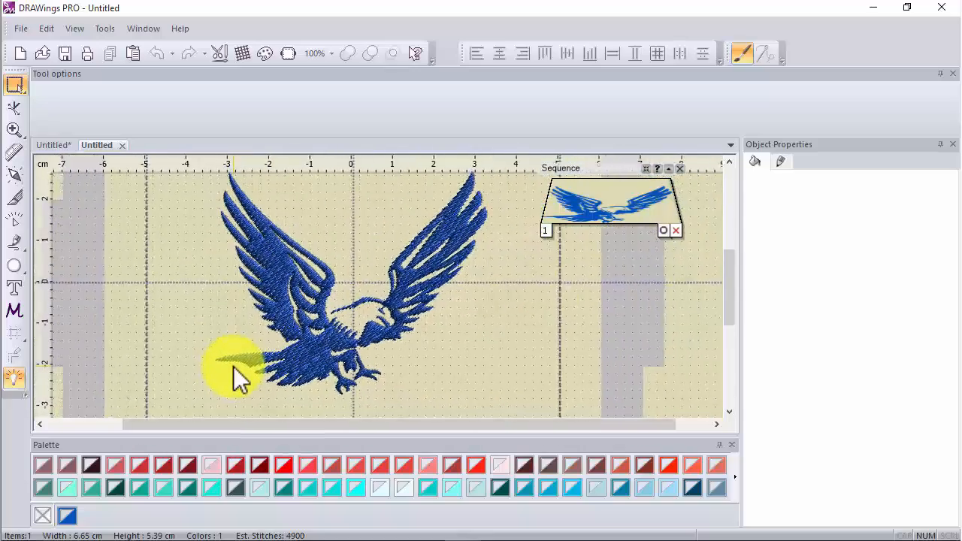
key("space")
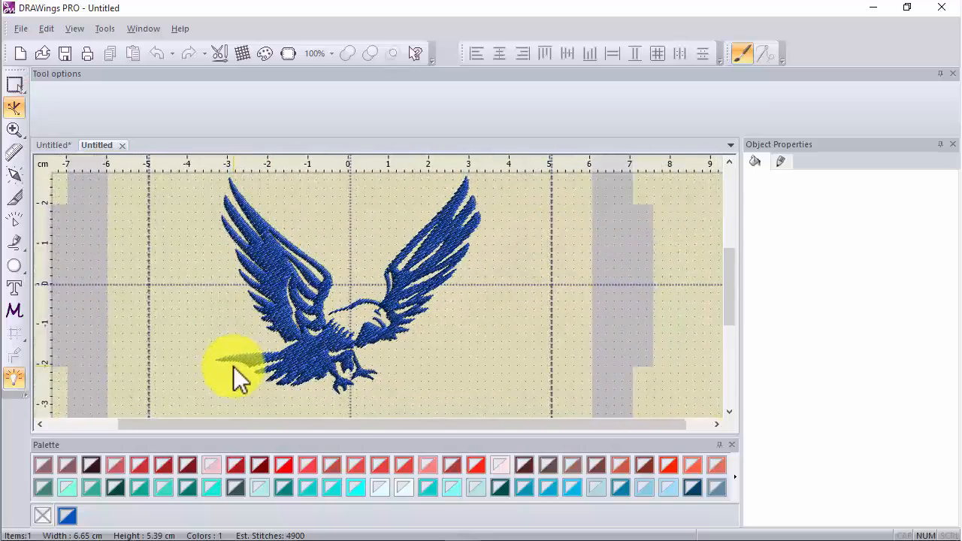